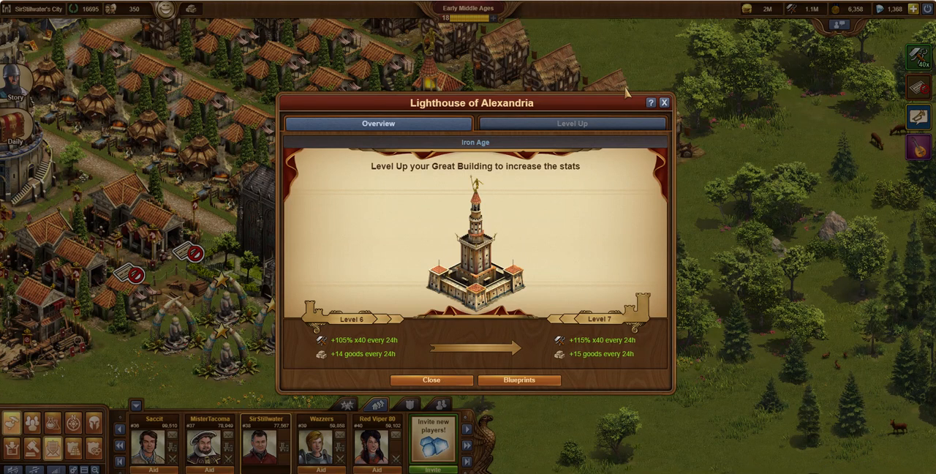
Close the Lighthouse of Alexandria details and reframe the city map.
{"action": "left_click", "coordinate": [664, 103]}
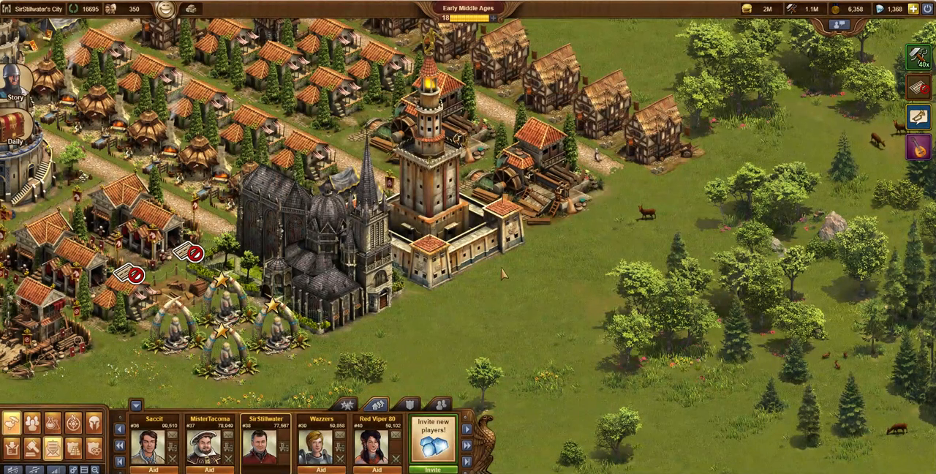
{"action": "scroll", "coordinate": [503, 273], "scroll_direction": "down", "scroll_amount": 3}
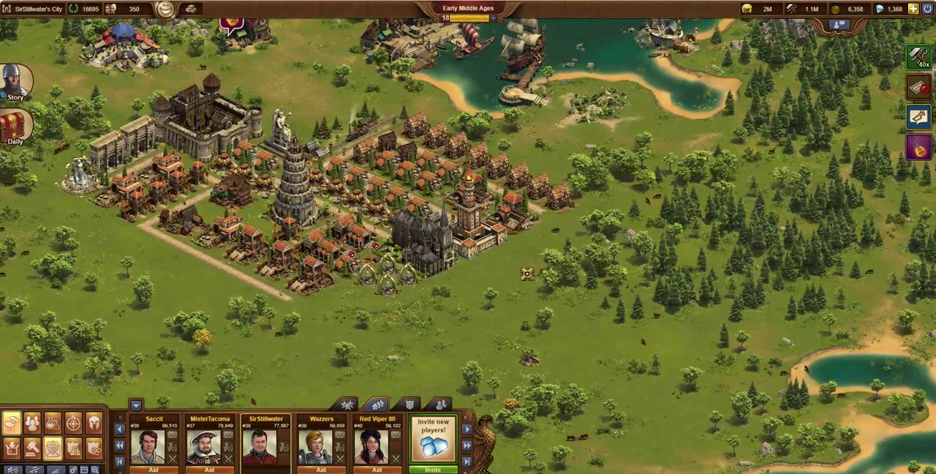
{"action": "left_click_drag", "start_coordinate": [502, 270], "coordinate": [547, 295]}
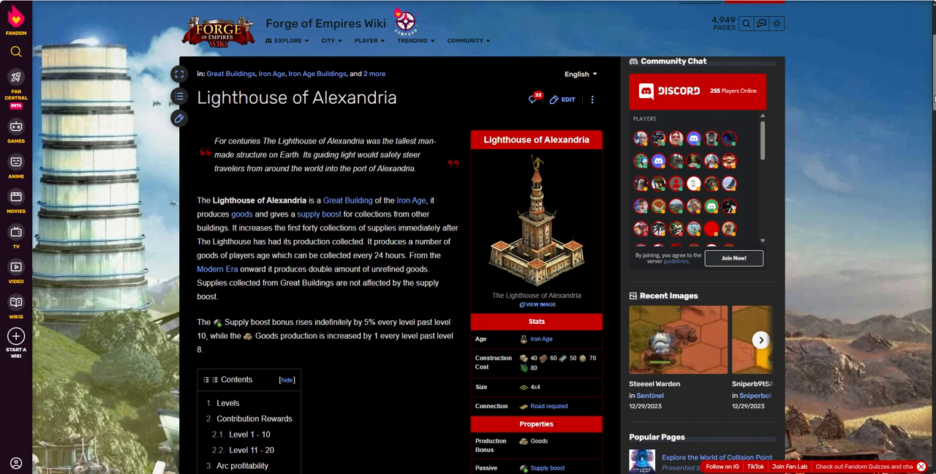
{"action": "scroll", "coordinate": [929, 147], "scroll_direction": "down", "scroll_amount": 3}
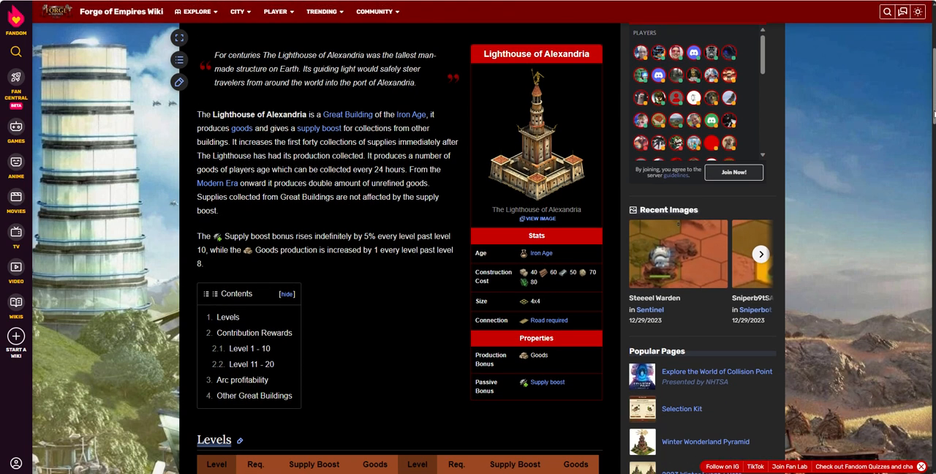
{"action": "scroll", "coordinate": [929, 113], "scroll_direction": "down", "scroll_amount": 2}
{"action": "scroll", "coordinate": [929, 146], "scroll_direction": "down", "scroll_amount": 5}
{"action": "scroll", "coordinate": [929, 176], "scroll_direction": "down", "scroll_amount": 3}
{"action": "scroll", "coordinate": [930, 175], "scroll_direction": "up", "scroll_amount": 3}
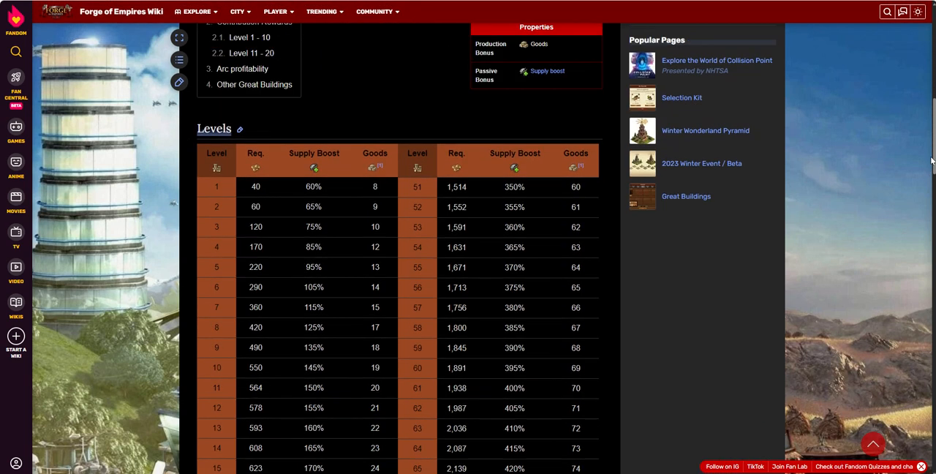
{"action": "scroll", "coordinate": [930, 175], "scroll_direction": "up", "scroll_amount": 5}
{"action": "scroll", "coordinate": [930, 176], "scroll_direction": "up", "scroll_amount": 3}
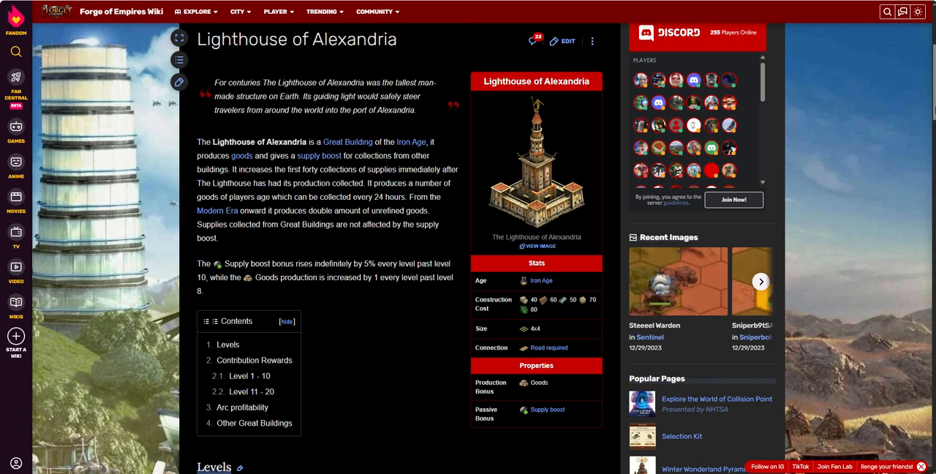
{"action": "scroll", "coordinate": [402, 256], "scroll_direction": "down", "scroll_amount": 3}
{"action": "scroll", "coordinate": [402, 256], "scroll_direction": "down", "scroll_amount": 2}
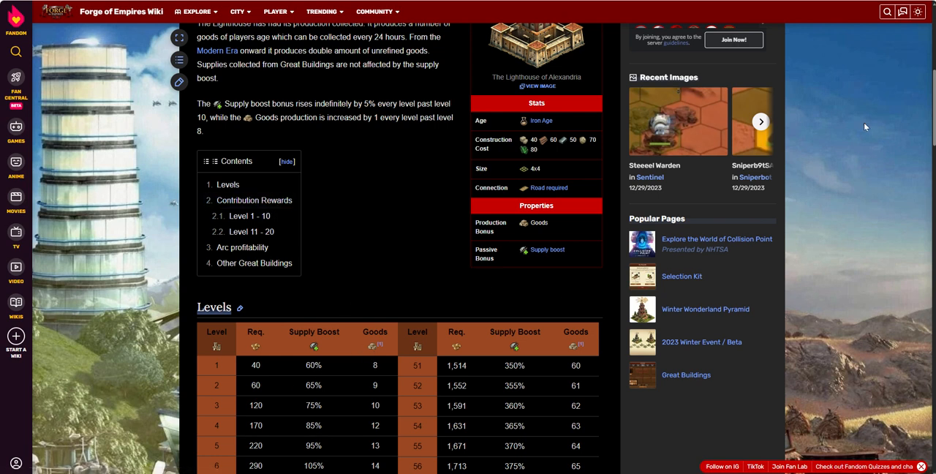
{"action": "scroll", "coordinate": [865, 126], "scroll_direction": "down", "scroll_amount": 3}
{"action": "scroll", "coordinate": [877, 139], "scroll_direction": "down", "scroll_amount": 3}
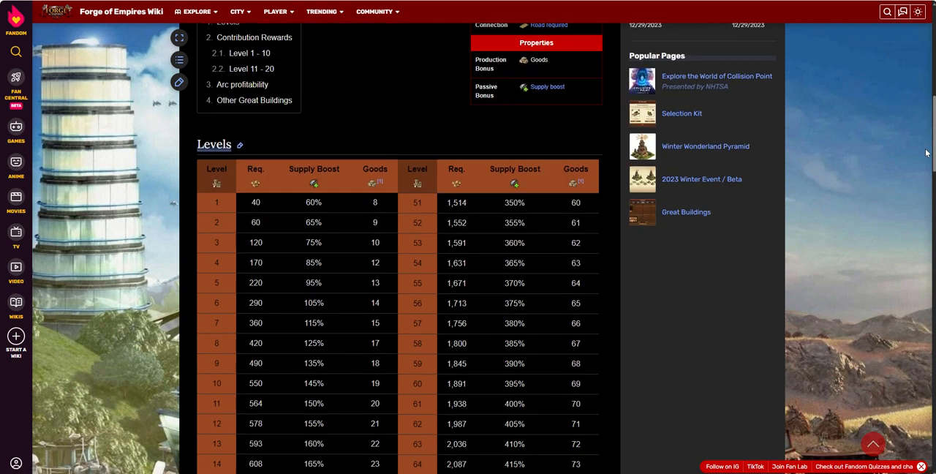
{"action": "scroll", "coordinate": [926, 152], "scroll_direction": "down", "scroll_amount": 2}
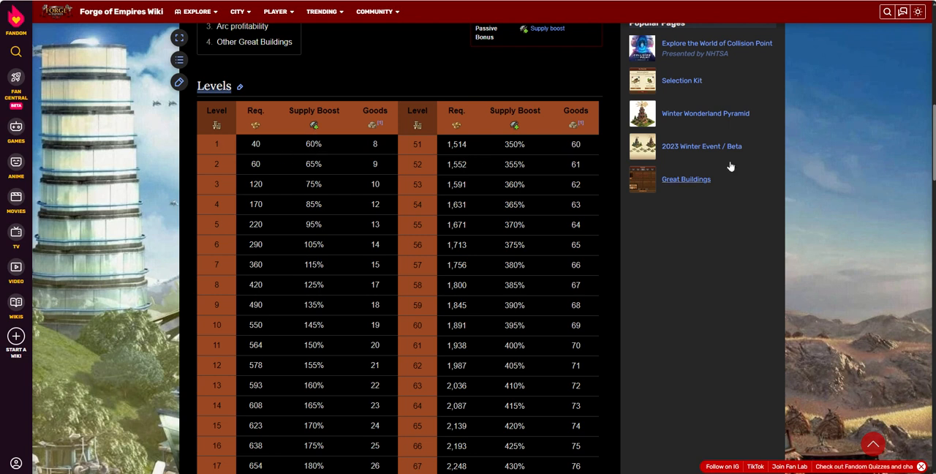
{"action": "scroll", "coordinate": [730, 167], "scroll_direction": "up", "scroll_amount": 3}
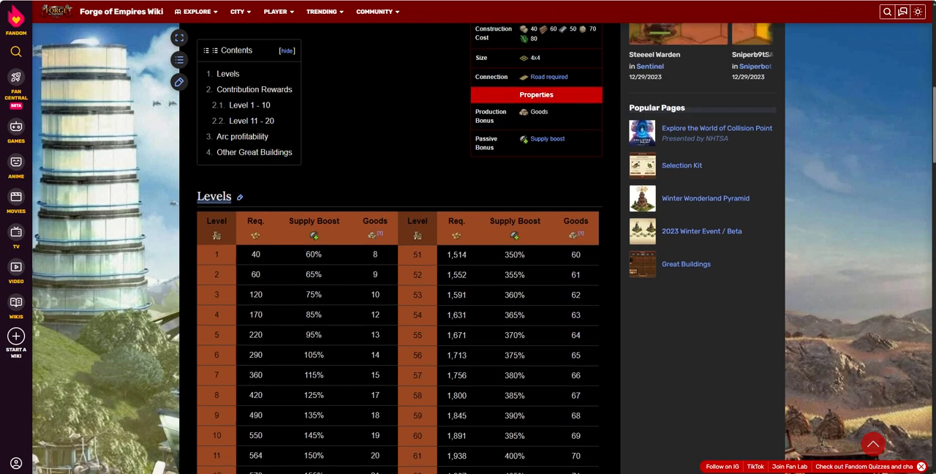
{"action": "scroll", "coordinate": [400, 248], "scroll_direction": "up", "scroll_amount": 3}
{"action": "scroll", "coordinate": [399, 248], "scroll_direction": "up", "scroll_amount": 2}
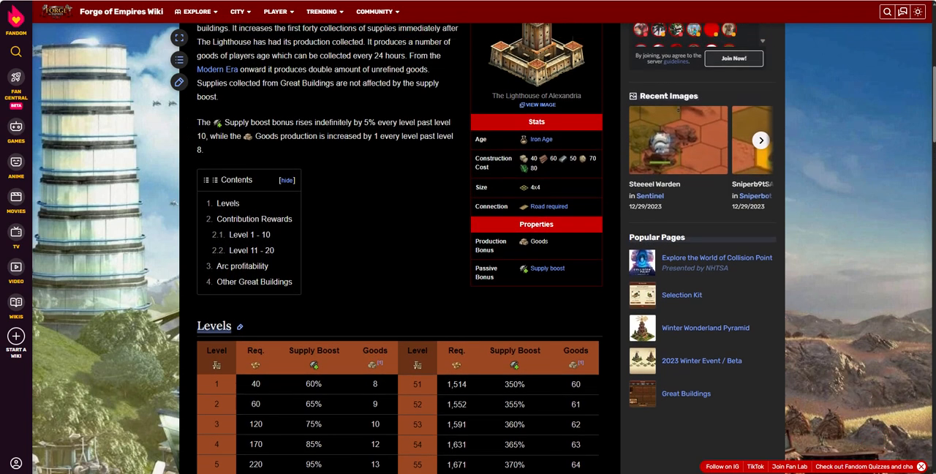
{"action": "scroll", "coordinate": [400, 248], "scroll_direction": "up", "scroll_amount": 1}
{"action": "scroll", "coordinate": [399, 249], "scroll_direction": "down", "scroll_amount": 1}
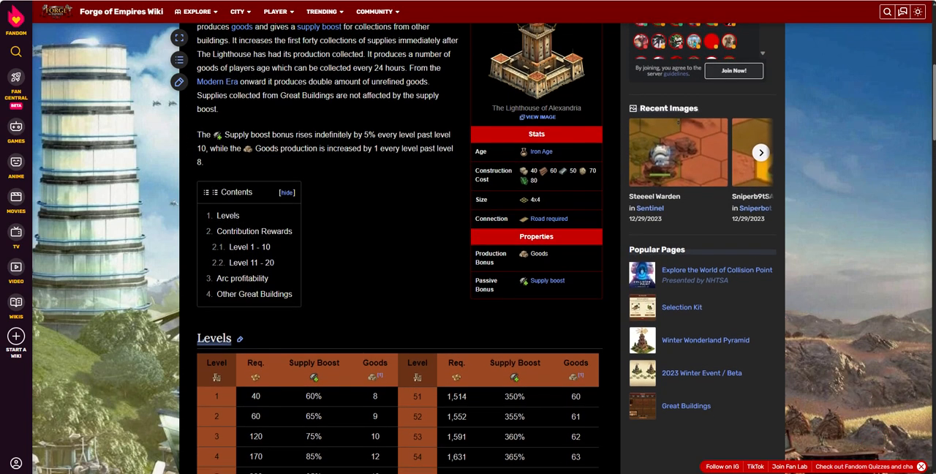
{"action": "scroll", "coordinate": [400, 249], "scroll_direction": "down", "scroll_amount": 1}
{"action": "scroll", "coordinate": [399, 249], "scroll_direction": "down", "scroll_amount": 1}
{"action": "scroll", "coordinate": [400, 249], "scroll_direction": "down", "scroll_amount": 1}
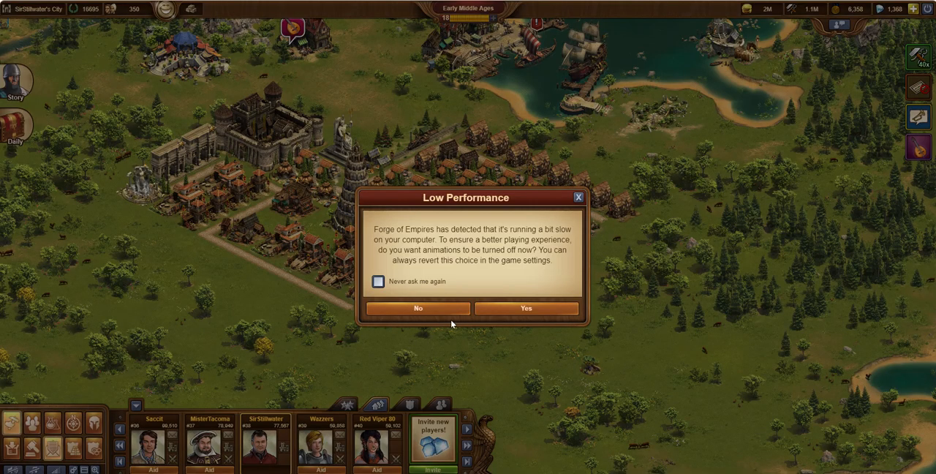
Dismiss the Low Performance warning over the city map.
{"action": "left_click", "coordinate": [578, 198]}
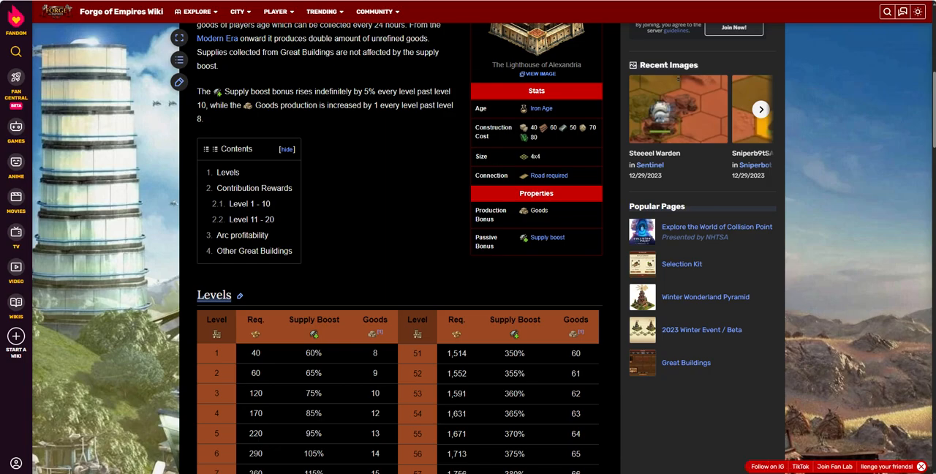
{"action": "scroll", "coordinate": [399, 249], "scroll_direction": "up", "scroll_amount": 2}
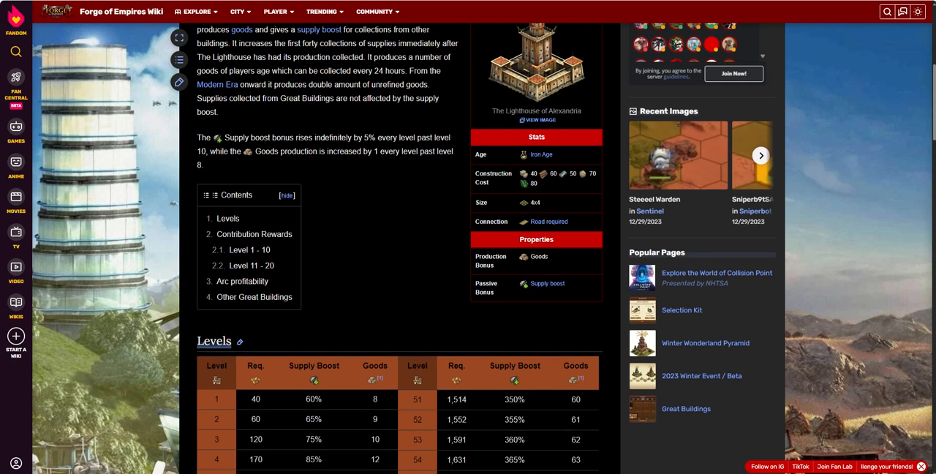
{"action": "scroll", "coordinate": [399, 248], "scroll_direction": "down", "scroll_amount": 2}
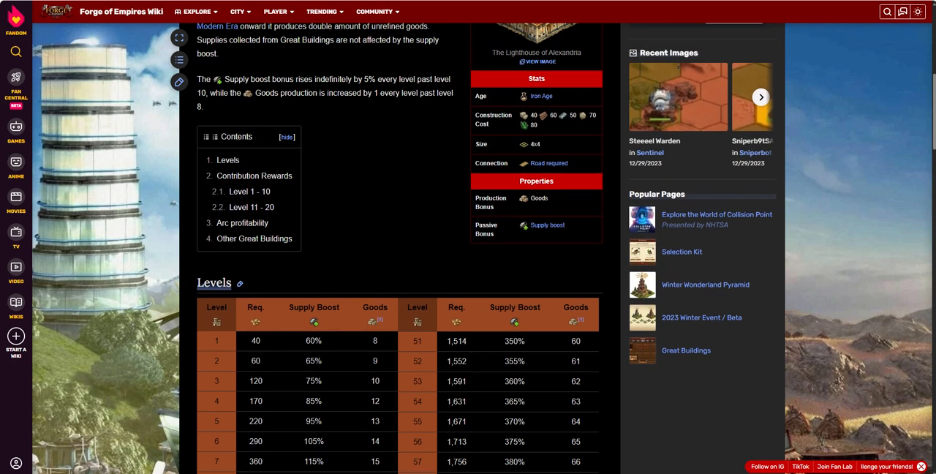
{"action": "scroll", "coordinate": [399, 248], "scroll_direction": "down", "scroll_amount": 1}
{"action": "scroll", "coordinate": [400, 249], "scroll_direction": "down", "scroll_amount": 2}
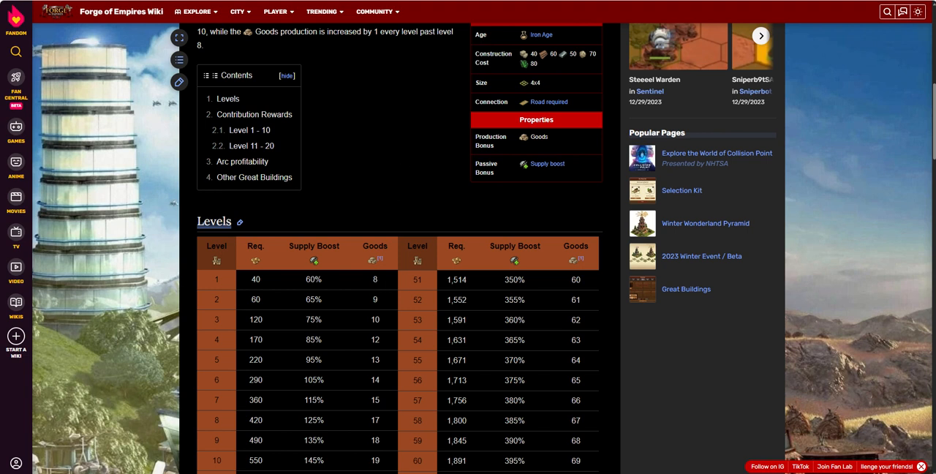
{"action": "scroll", "coordinate": [933, 152], "scroll_direction": "up", "scroll_amount": 3}
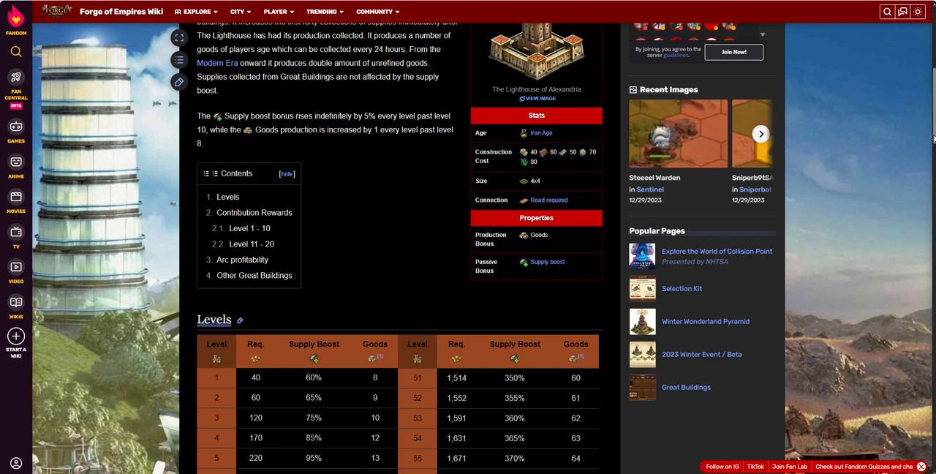
{"action": "scroll", "coordinate": [468, 237], "scroll_direction": "up", "scroll_amount": 6}
{"action": "scroll", "coordinate": [468, 237], "scroll_direction": "up", "scroll_amount": 4}
{"action": "scroll", "coordinate": [468, 237], "scroll_direction": "down", "scroll_amount": 1}
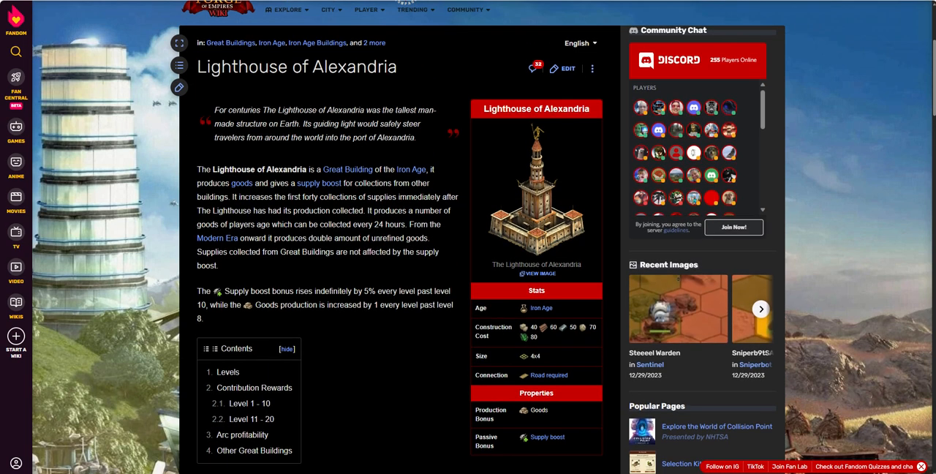
{"action": "scroll", "coordinate": [468, 237], "scroll_direction": "down", "scroll_amount": 2}
{"action": "scroll", "coordinate": [468, 237], "scroll_direction": "down", "scroll_amount": 2}
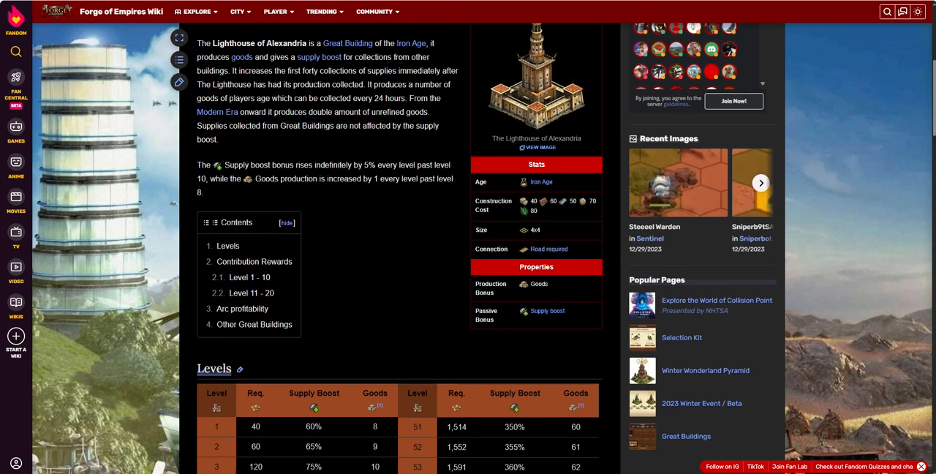
{"action": "scroll", "coordinate": [468, 237], "scroll_direction": "down", "scroll_amount": 1}
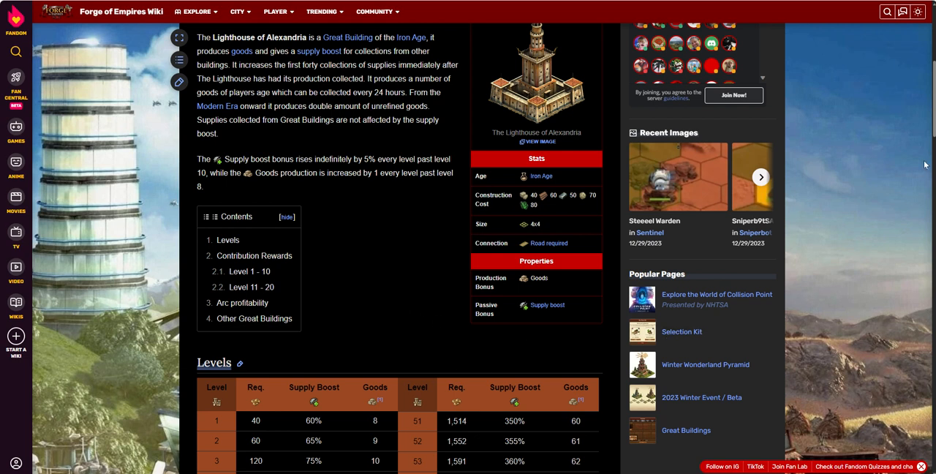
{"action": "scroll", "coordinate": [468, 242], "scroll_direction": "up", "scroll_amount": 5}
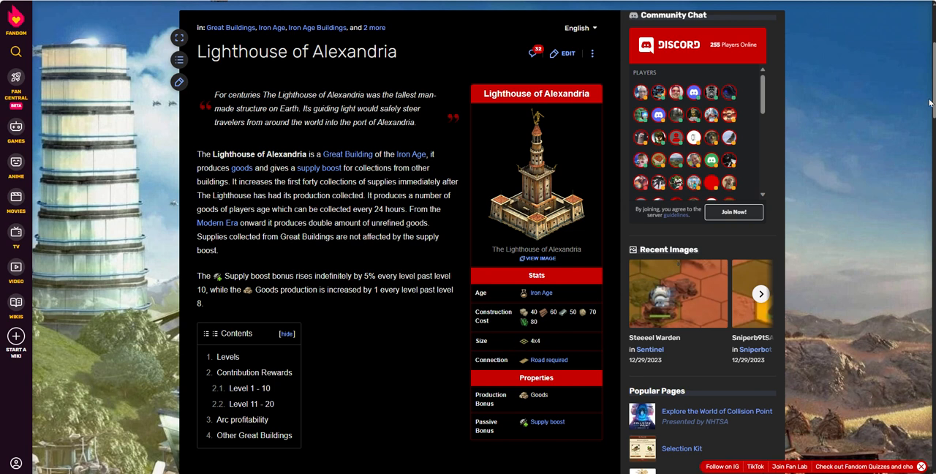
{"action": "scroll", "coordinate": [930, 103], "scroll_direction": "down", "scroll_amount": 3}
{"action": "scroll", "coordinate": [930, 103], "scroll_direction": "down", "scroll_amount": 3}
{"action": "scroll", "coordinate": [930, 103], "scroll_direction": "down", "scroll_amount": 2}
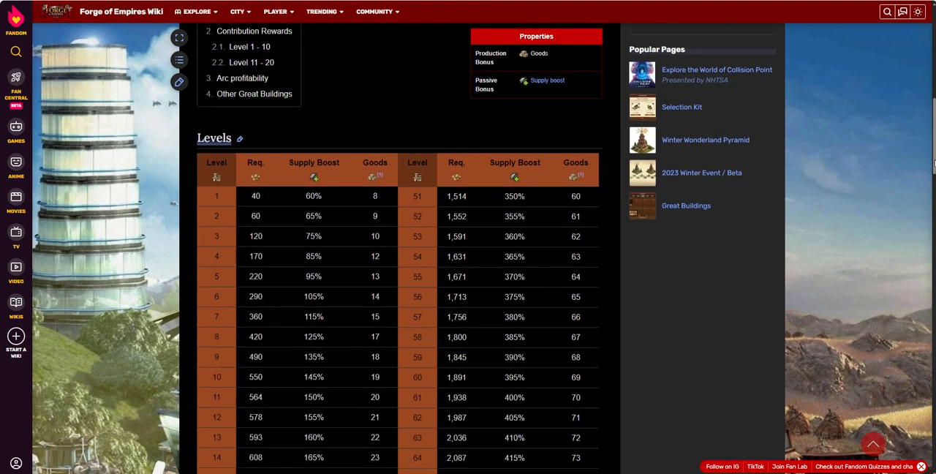
{"action": "scroll", "coordinate": [468, 256], "scroll_direction": "down", "scroll_amount": 2}
{"action": "scroll", "coordinate": [468, 256], "scroll_direction": "down", "scroll_amount": 1}
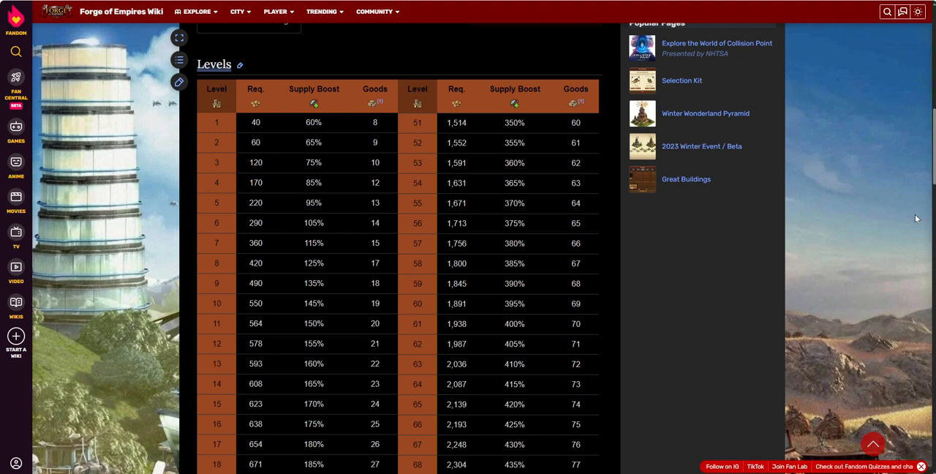
{"action": "scroll", "coordinate": [922, 309], "scroll_direction": "down", "scroll_amount": 4}
{"action": "scroll", "coordinate": [921, 309], "scroll_direction": "down", "scroll_amount": 4}
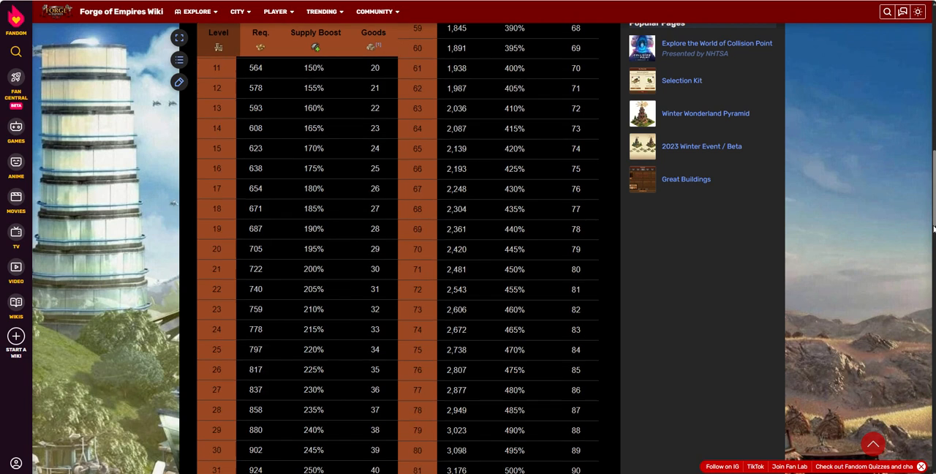
{"action": "scroll", "coordinate": [921, 309], "scroll_direction": "down", "scroll_amount": 4}
{"action": "scroll", "coordinate": [922, 309], "scroll_direction": "down", "scroll_amount": 4}
{"action": "scroll", "coordinate": [921, 309], "scroll_direction": "down", "scroll_amount": 4}
{"action": "scroll", "coordinate": [921, 309], "scroll_direction": "down", "scroll_amount": 4}
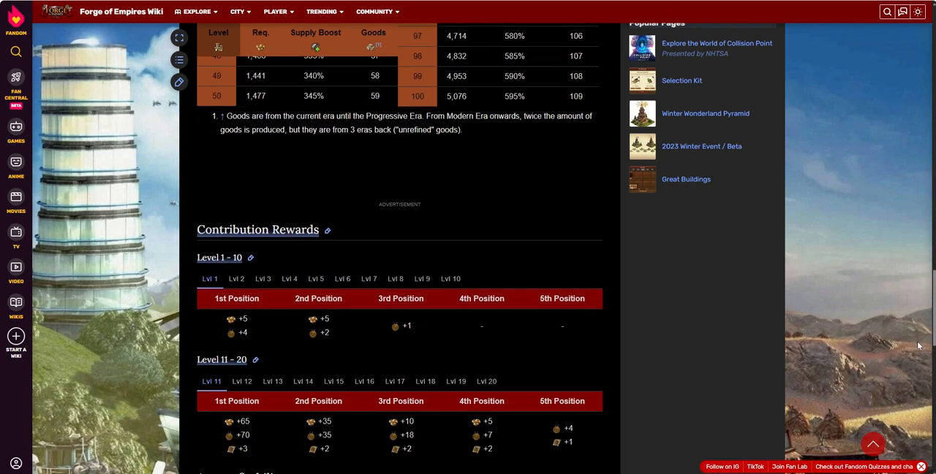
{"action": "scroll", "coordinate": [922, 309], "scroll_direction": "down", "scroll_amount": 4}
{"action": "scroll", "coordinate": [917, 363], "scroll_direction": "down", "scroll_amount": 3}
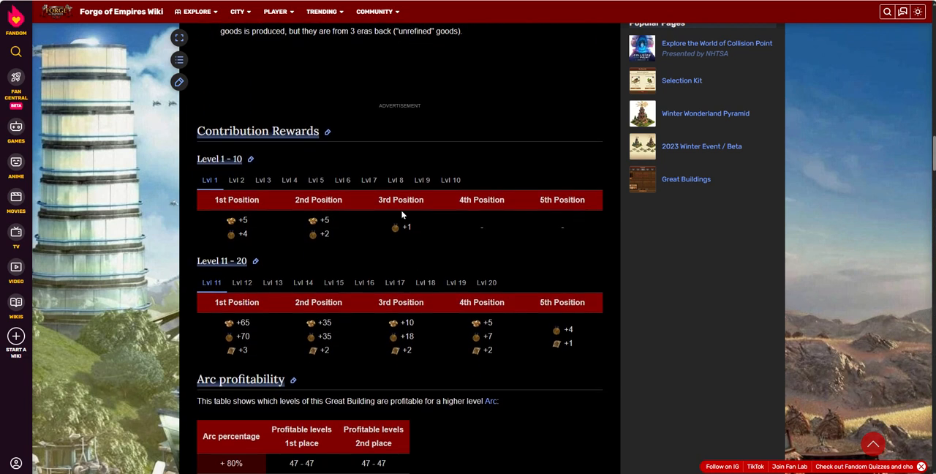
Show the level 2 then level 3 contribution rewards in the Level 1 - 10 table.
{"action": "left_click", "coordinate": [236, 180]}
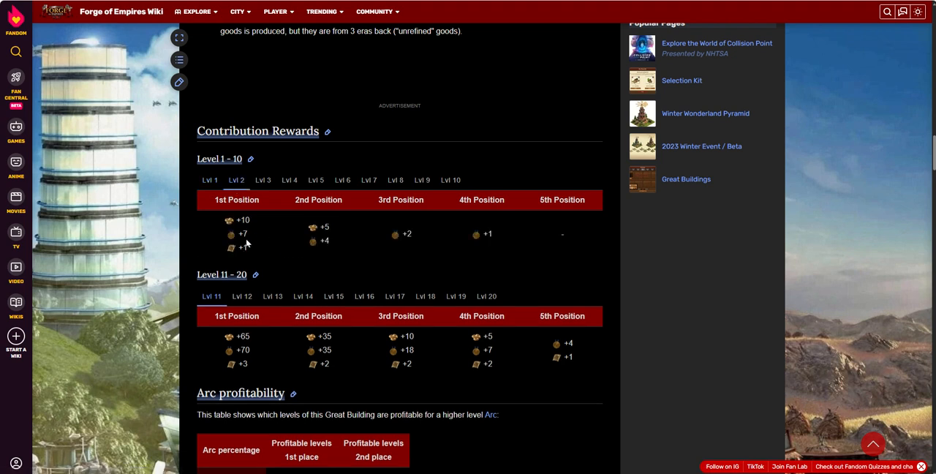
{"action": "left_click", "coordinate": [263, 180]}
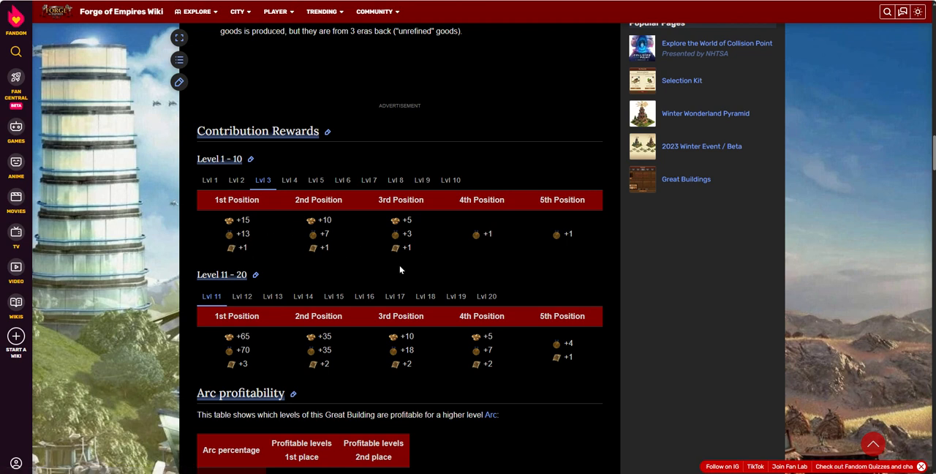
{"action": "scroll", "coordinate": [399, 267], "scroll_direction": "up", "scroll_amount": 5}
{"action": "scroll", "coordinate": [399, 266], "scroll_direction": "up", "scroll_amount": 5}
{"action": "scroll", "coordinate": [400, 266], "scroll_direction": "up", "scroll_amount": 5}
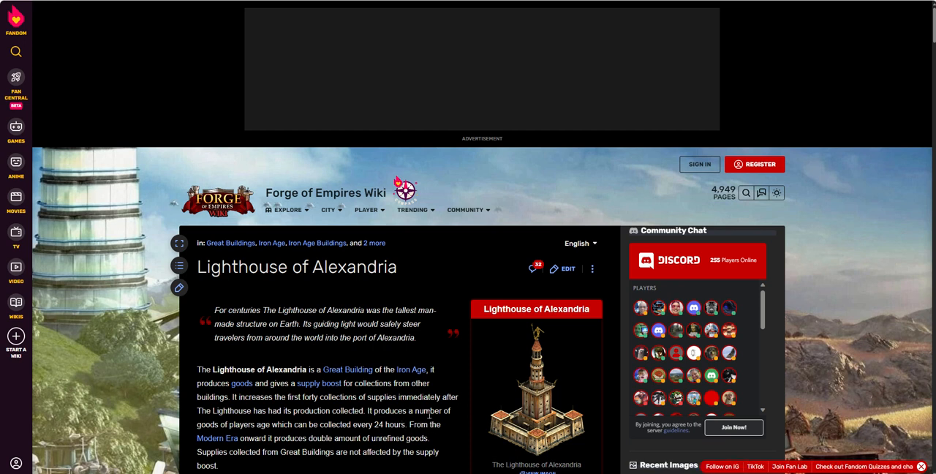
{"action": "scroll", "coordinate": [423, 414], "scroll_direction": "down", "scroll_amount": 8}
{"action": "scroll", "coordinate": [406, 409], "scroll_direction": "down", "scroll_amount": 1}
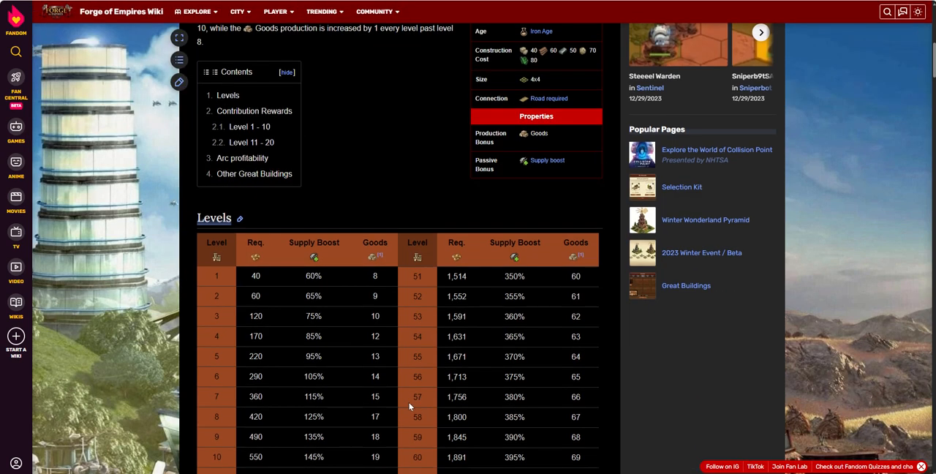
{"action": "scroll", "coordinate": [410, 405], "scroll_direction": "up", "scroll_amount": 8}
{"action": "scroll", "coordinate": [410, 405], "scroll_direction": "up", "scroll_amount": 2}
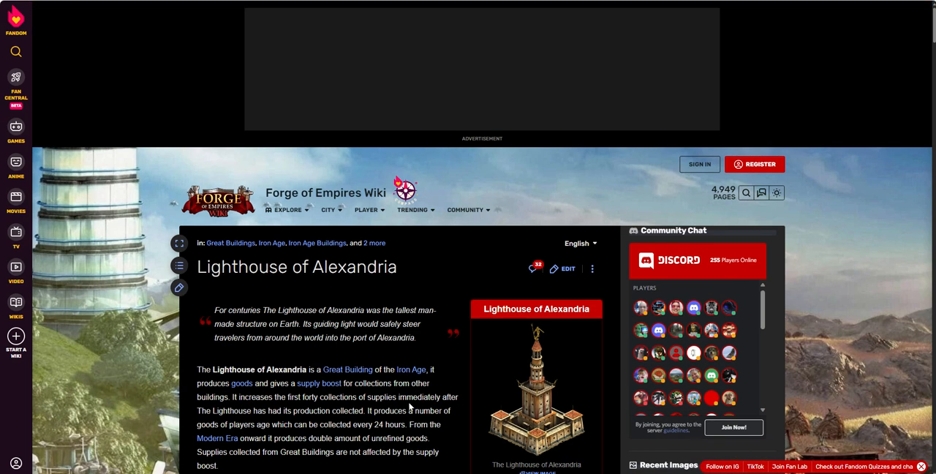